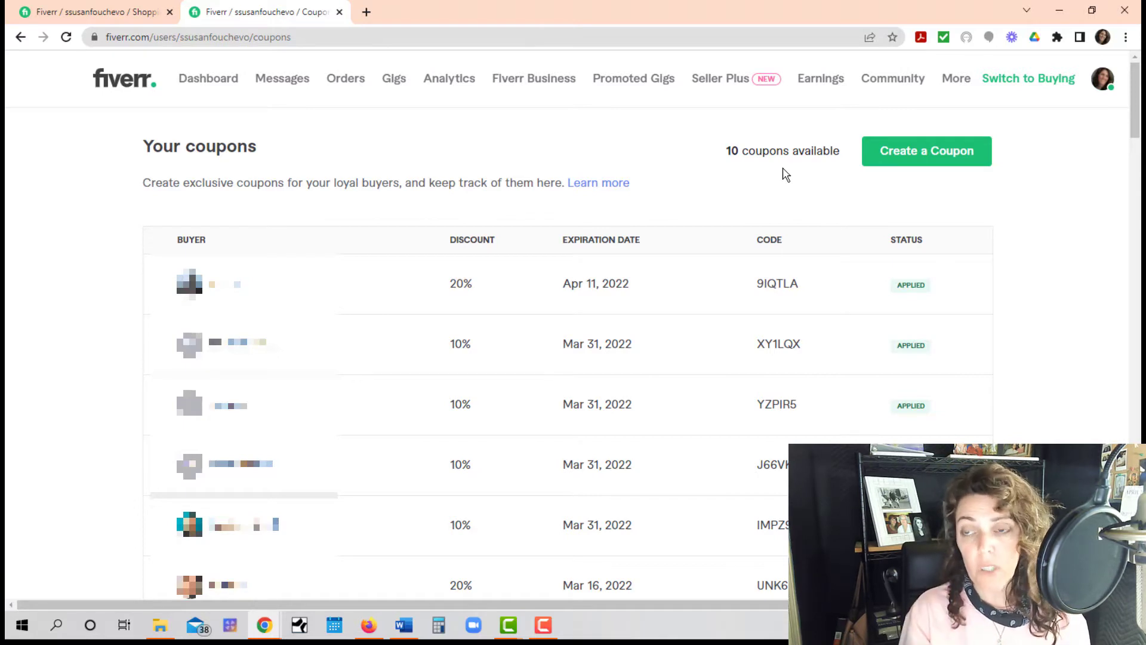
Start a new Seller Plus coupon and choose the 10% discount option
{"action": "left_click", "coordinate": [931, 163]}
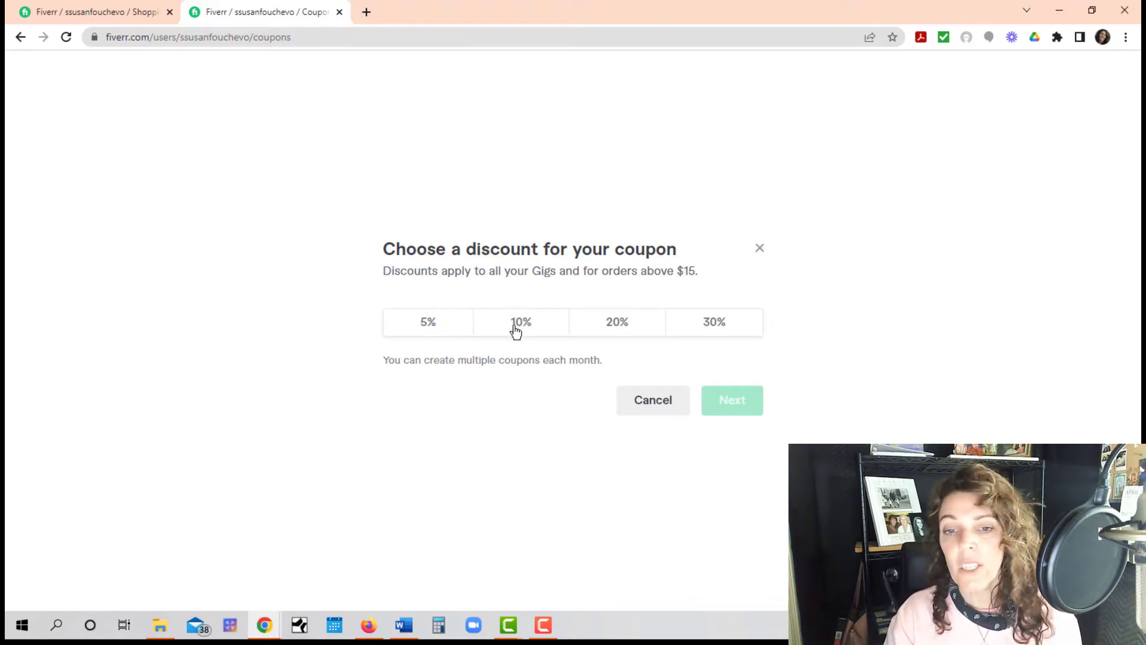
{"action": "left_click", "coordinate": [548, 326]}
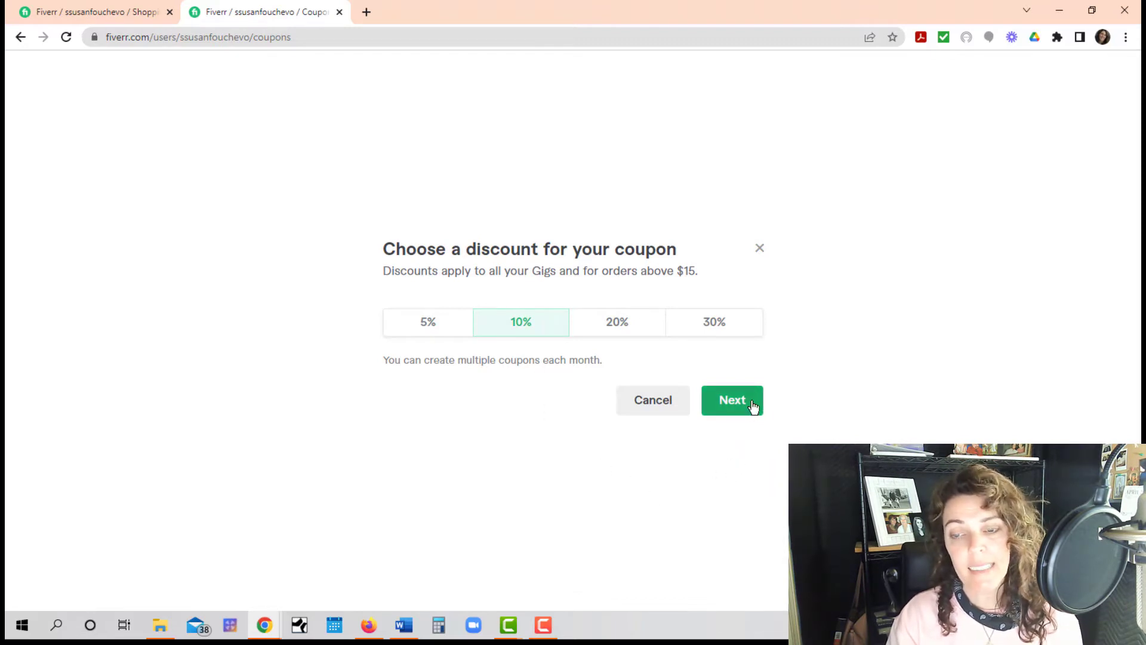
Continue from the 10% discount to the buyer selection list
{"action": "left_click", "coordinate": [732, 400]}
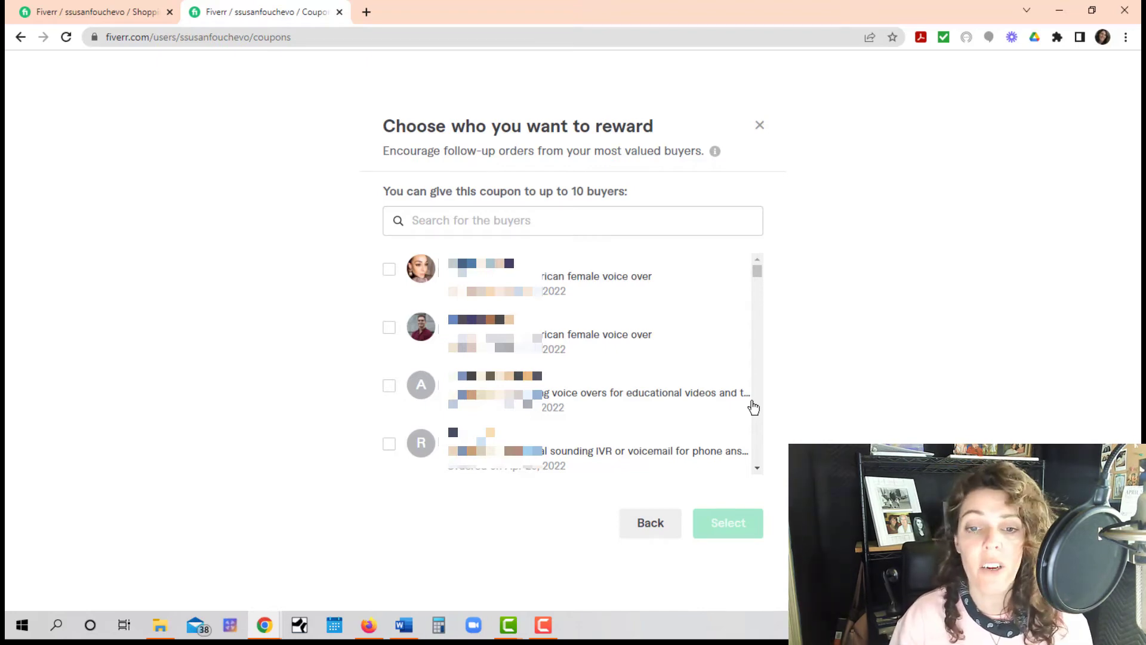
Tick the first five buyers (including A, M and C) while scrolling the list
{"action": "left_click", "coordinate": [388, 386]}
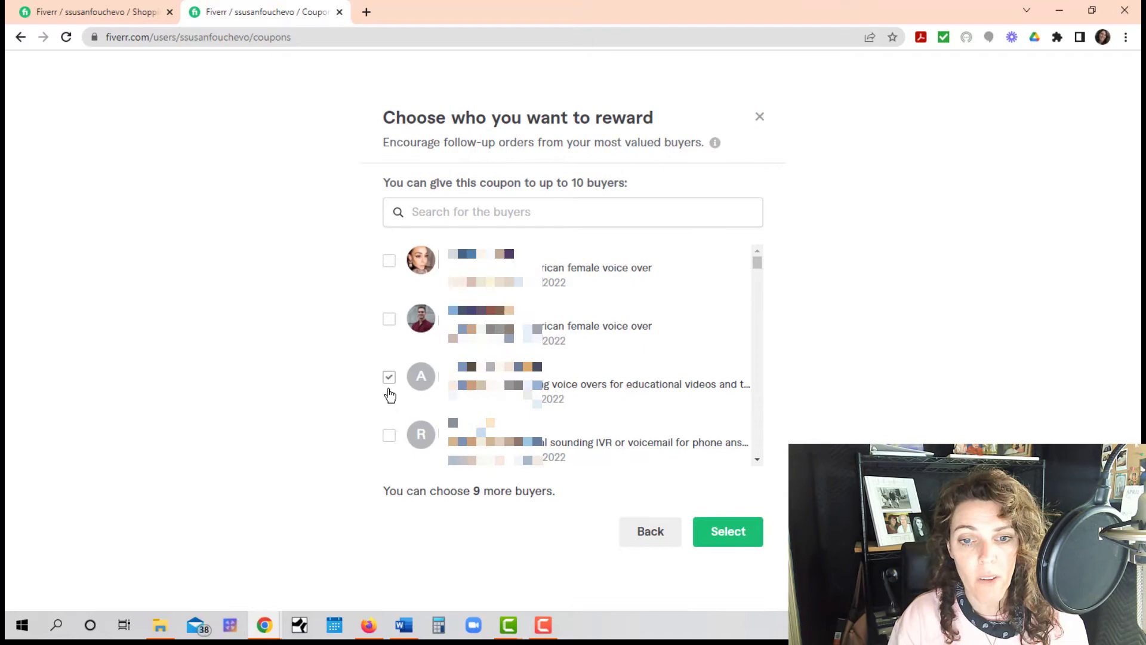
{"action": "left_click", "coordinate": [757, 460]}
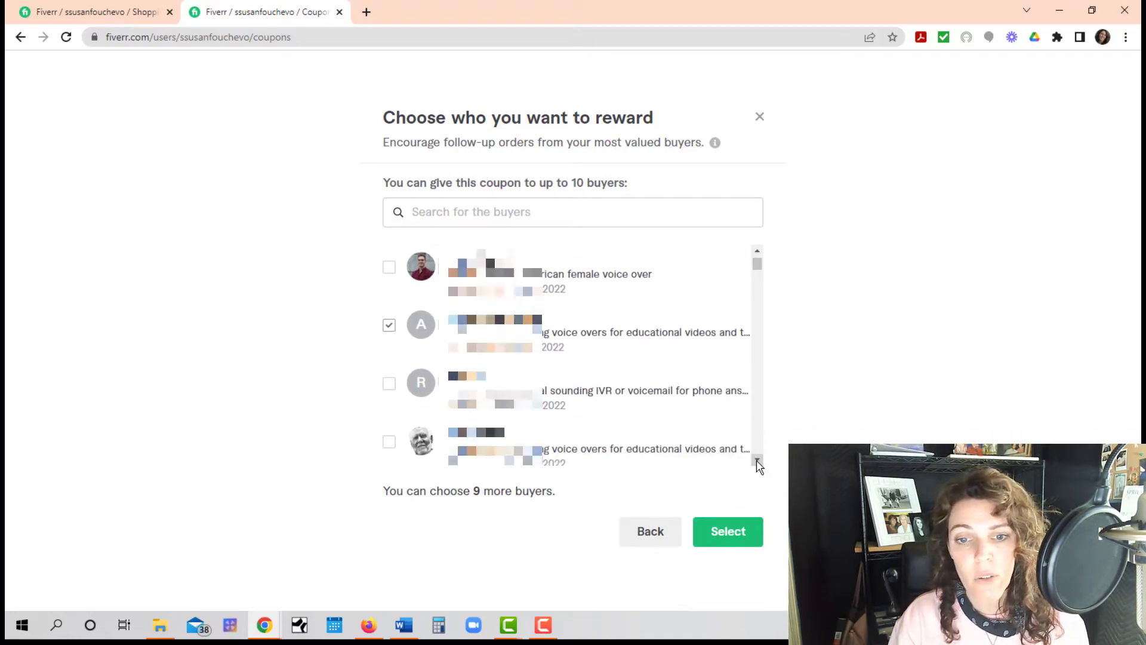
{"action": "left_click", "coordinate": [757, 462]}
{"action": "left_click", "coordinate": [757, 463]}
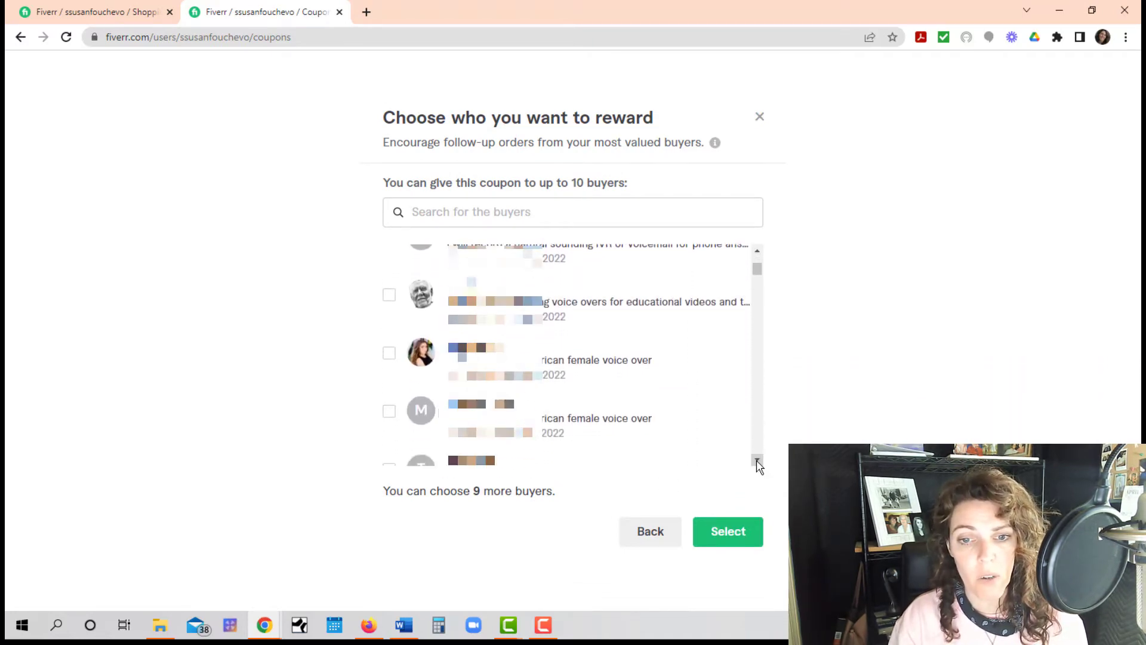
{"action": "left_click", "coordinate": [390, 413]}
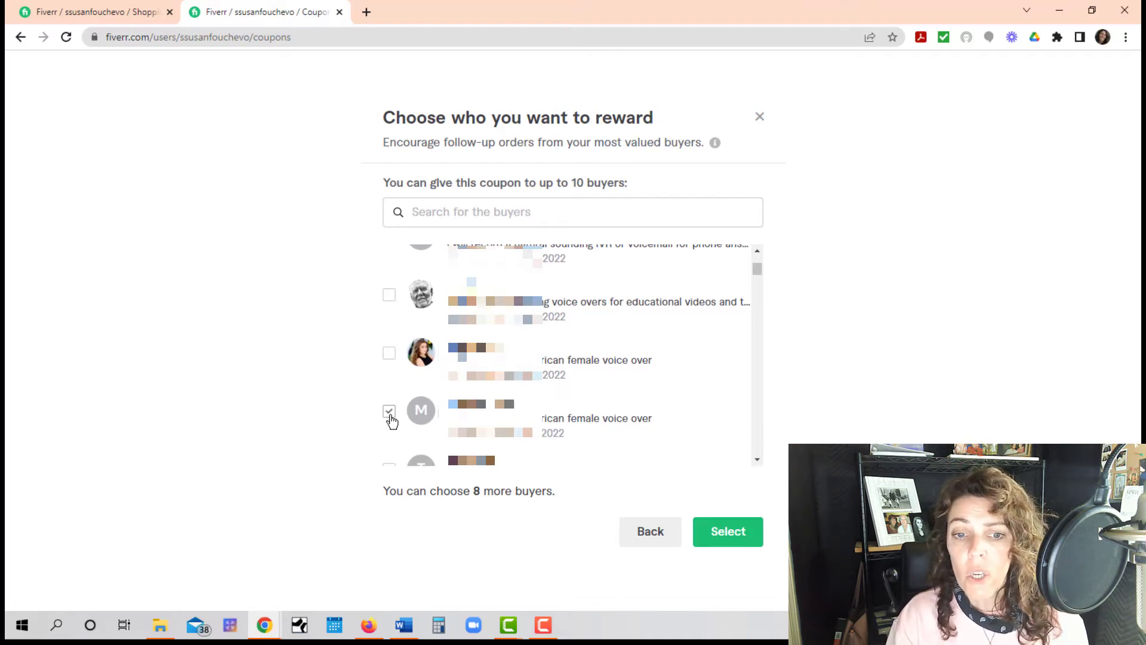
{"action": "left_click", "coordinate": [757, 461]}
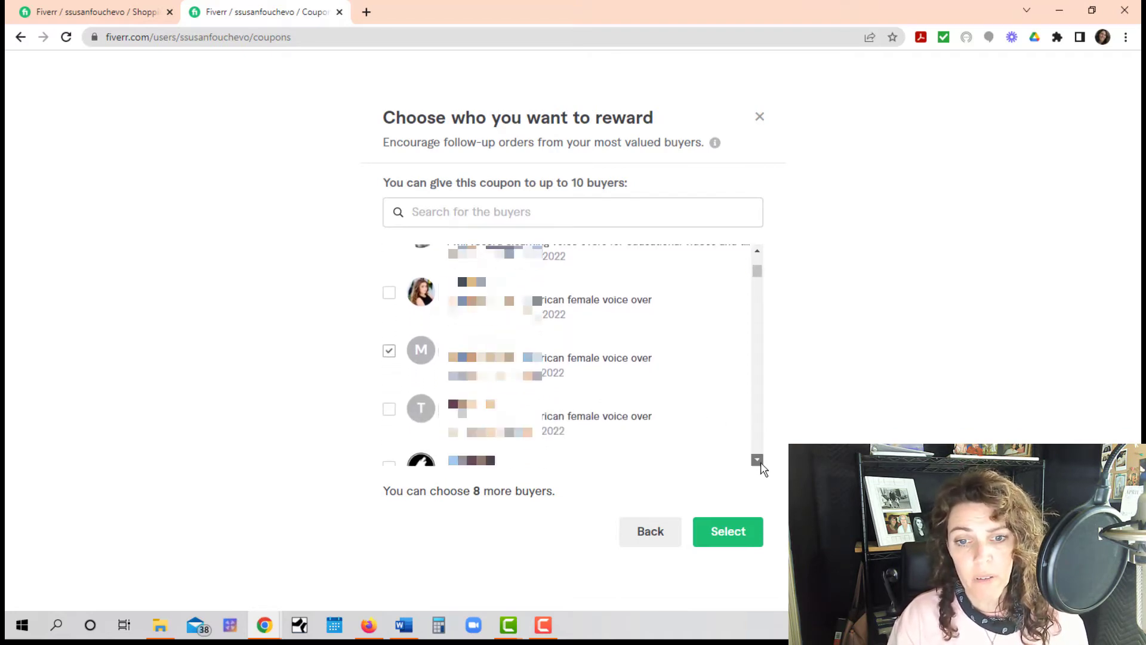
{"action": "left_click", "coordinate": [757, 461]}
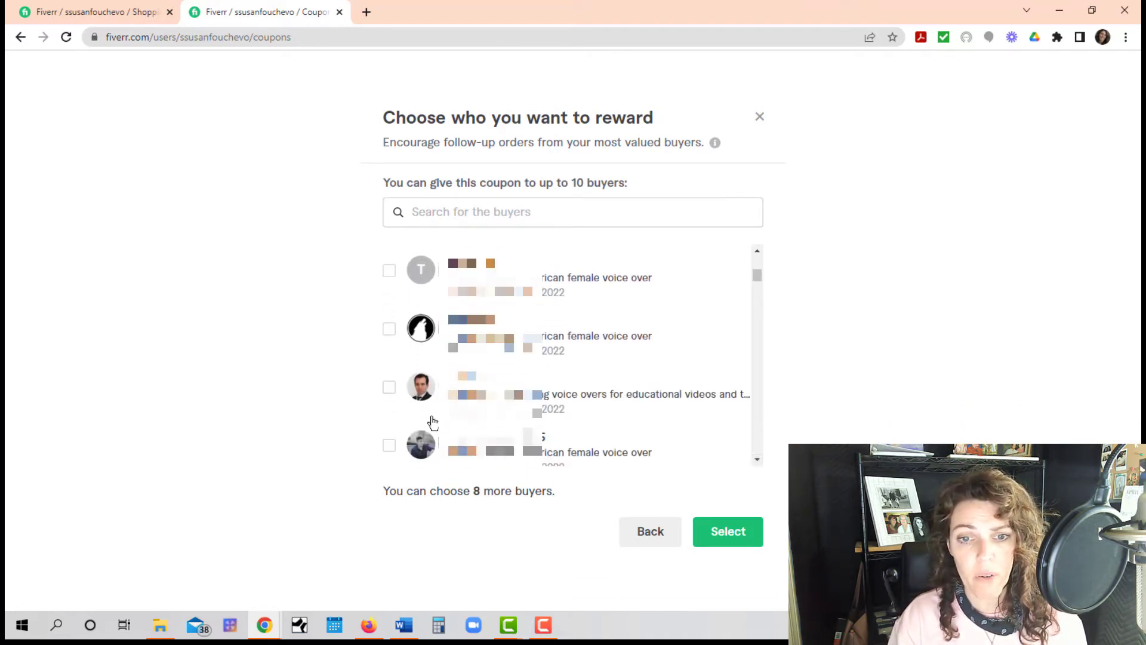
{"action": "left_click", "coordinate": [389, 387]}
{"action": "left_click", "coordinate": [757, 460]}
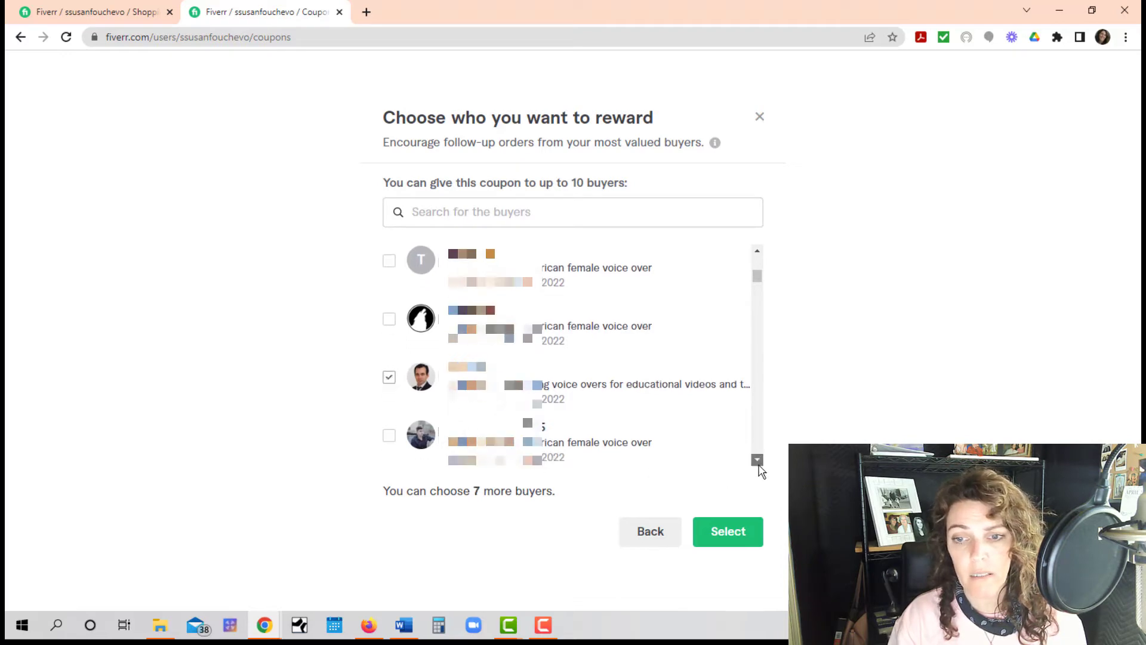
{"action": "left_click", "coordinate": [757, 460]}
{"action": "left_click", "coordinate": [389, 305]}
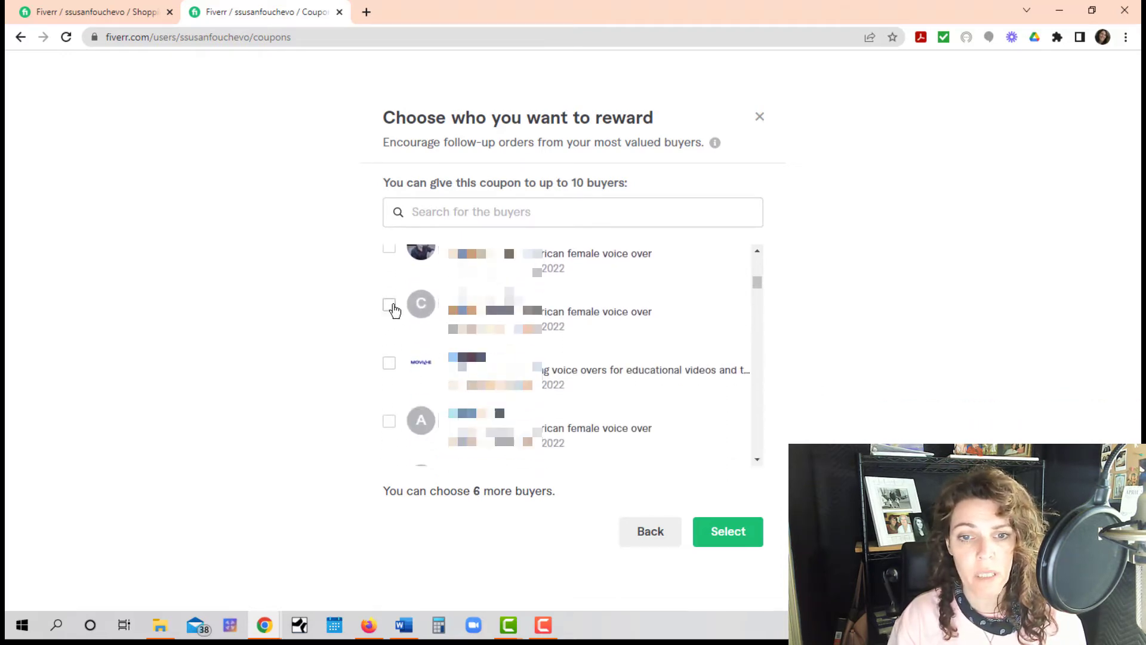
{"action": "left_click", "coordinate": [391, 363]}
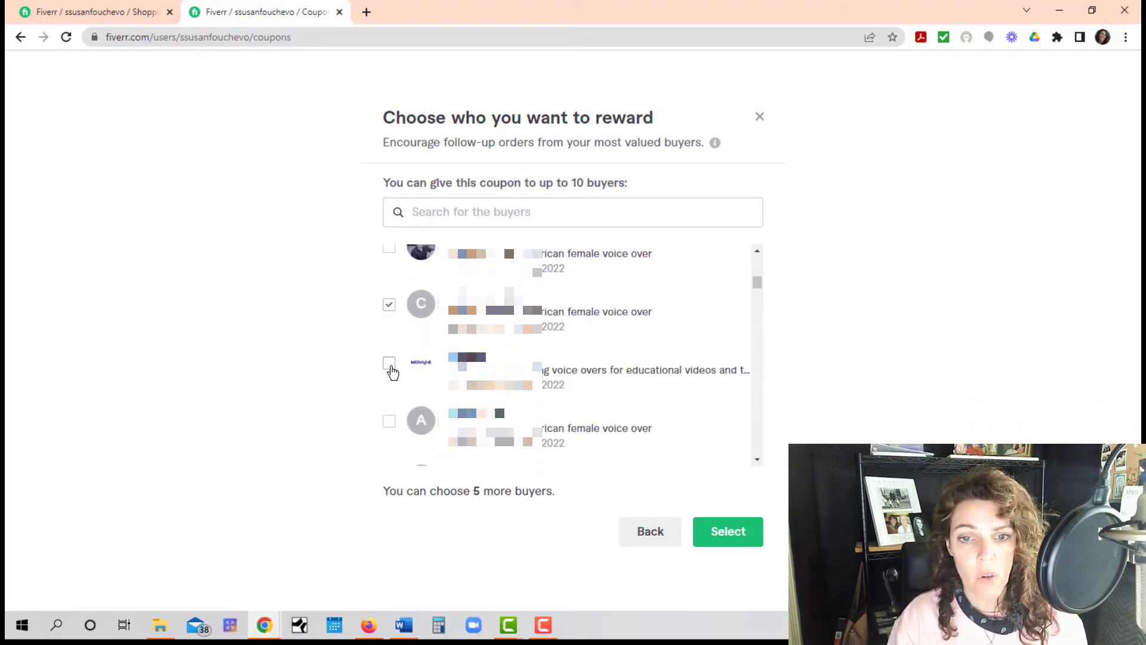
{"action": "left_click", "coordinate": [757, 461]}
{"action": "left_click", "coordinate": [757, 461]}
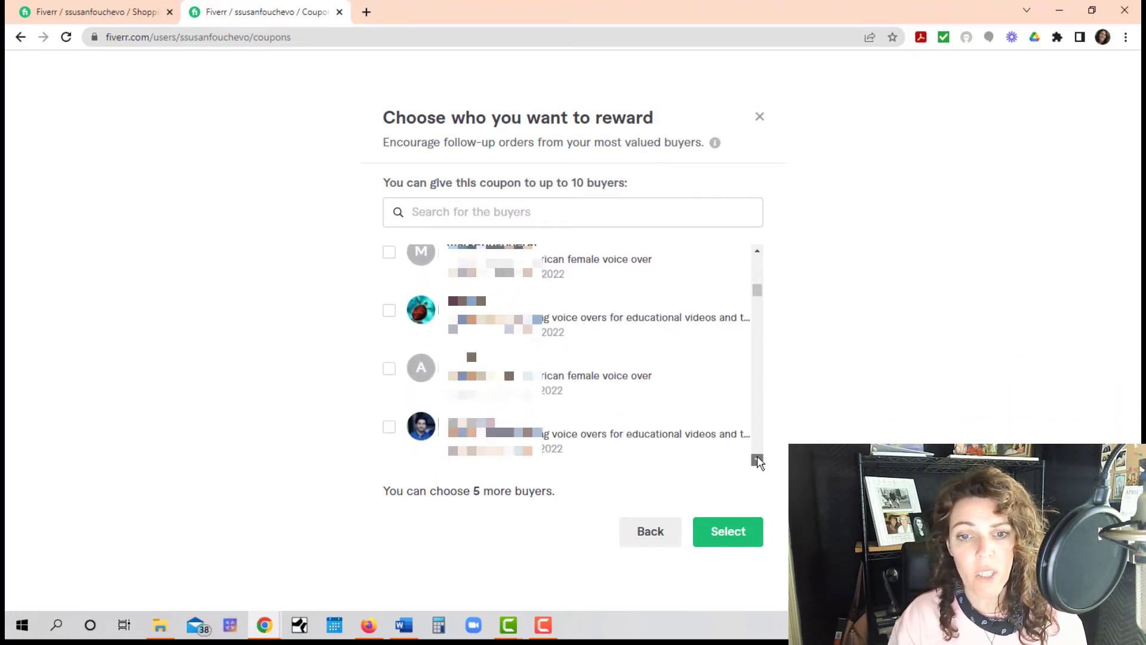
{"action": "left_click", "coordinate": [757, 461]}
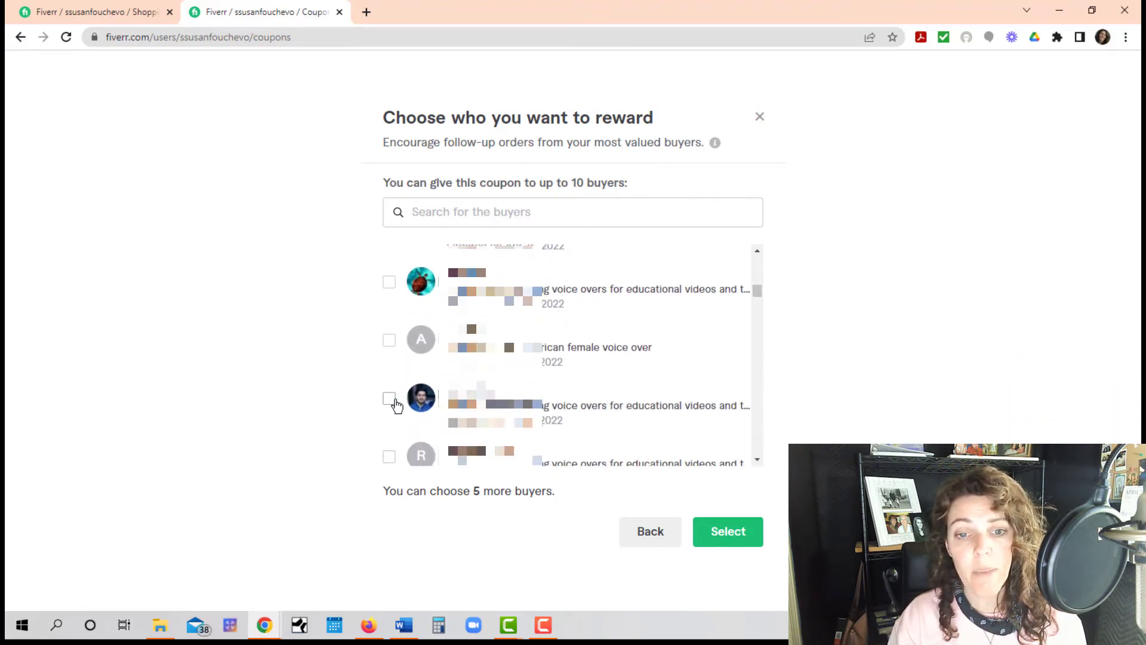
Tick five more buyers (including L) to reach ten and confirm the selection
{"action": "left_click", "coordinate": [391, 399]}
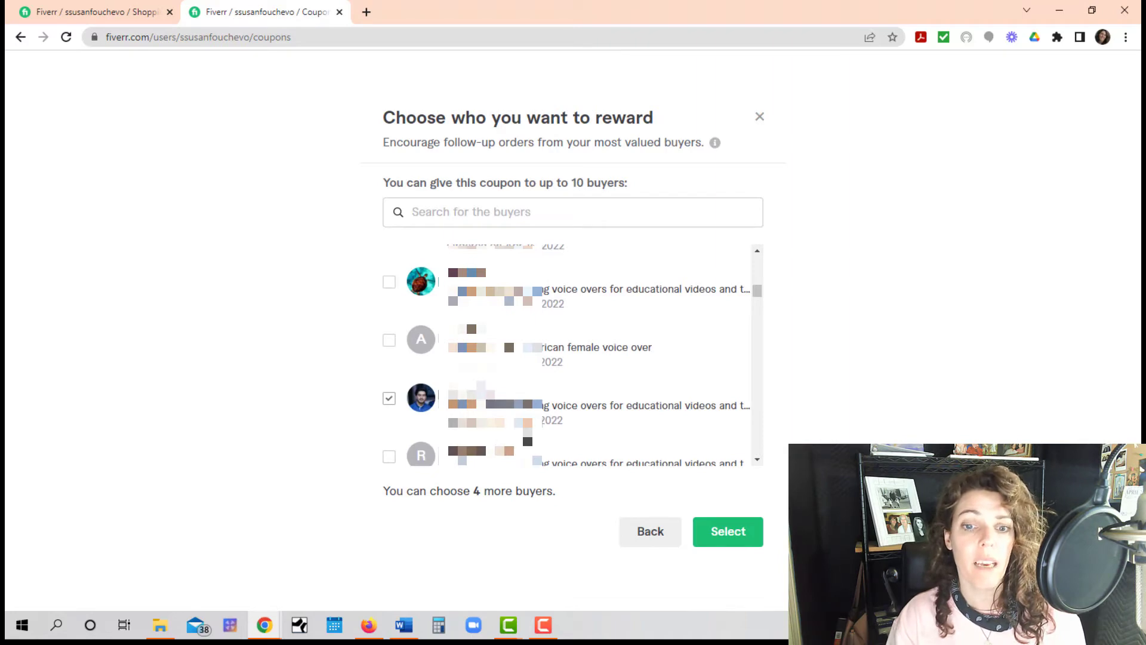
{"action": "left_click", "coordinate": [756, 461]}
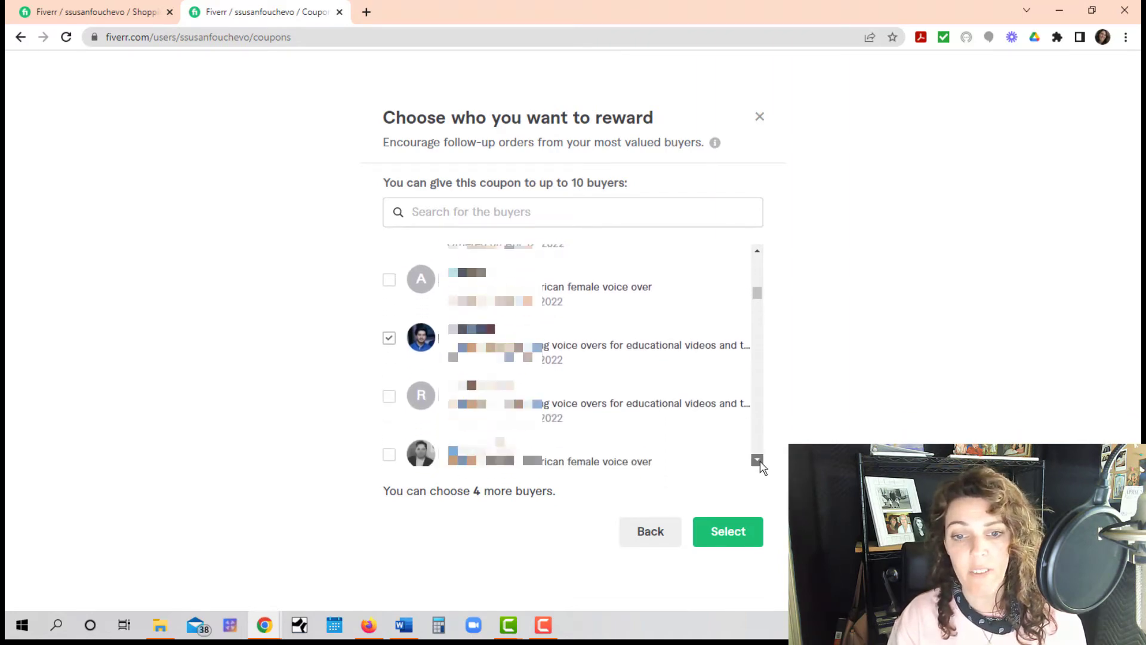
{"action": "left_click", "coordinate": [757, 460]}
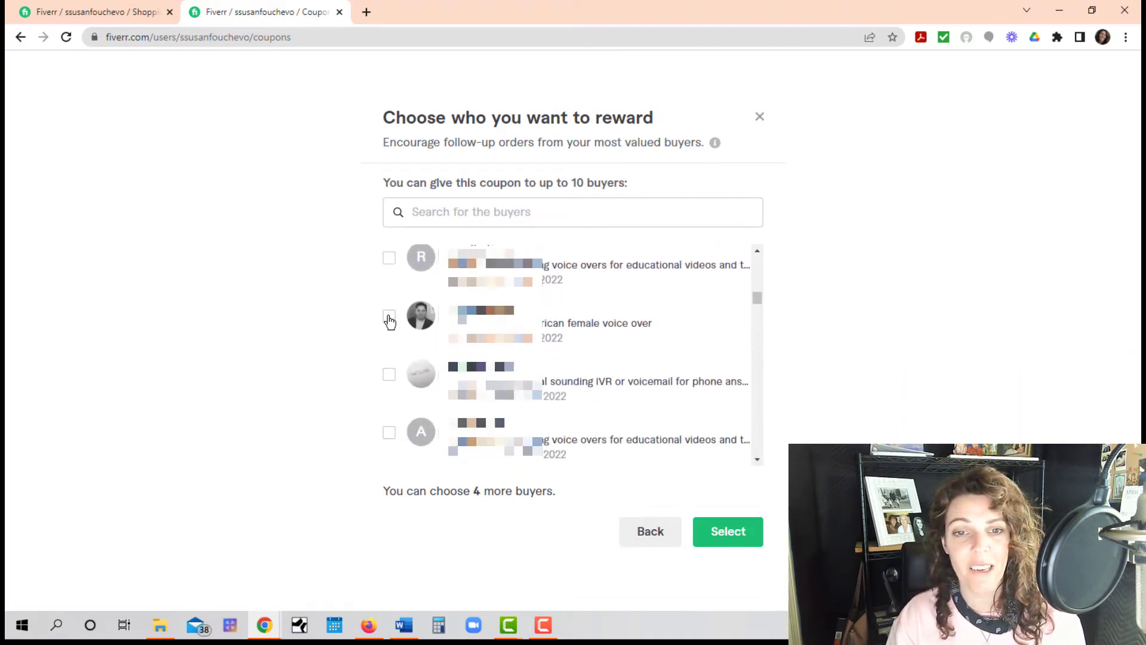
{"action": "left_click", "coordinate": [389, 316]}
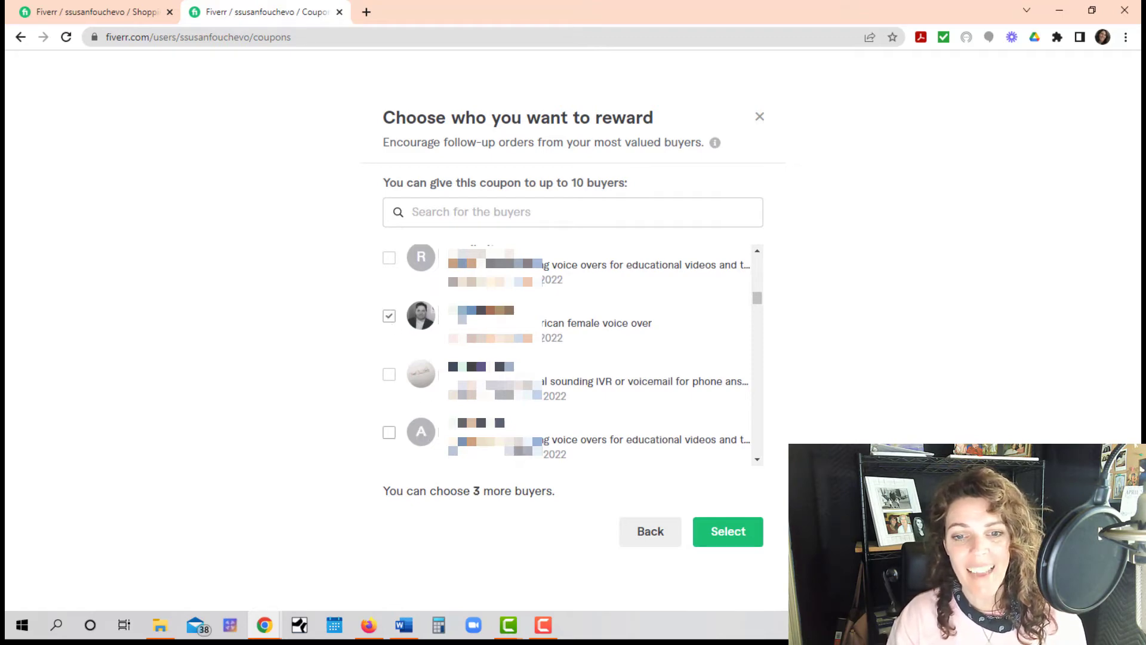
{"action": "left_click", "coordinate": [758, 460]}
{"action": "left_click", "coordinate": [757, 460]}
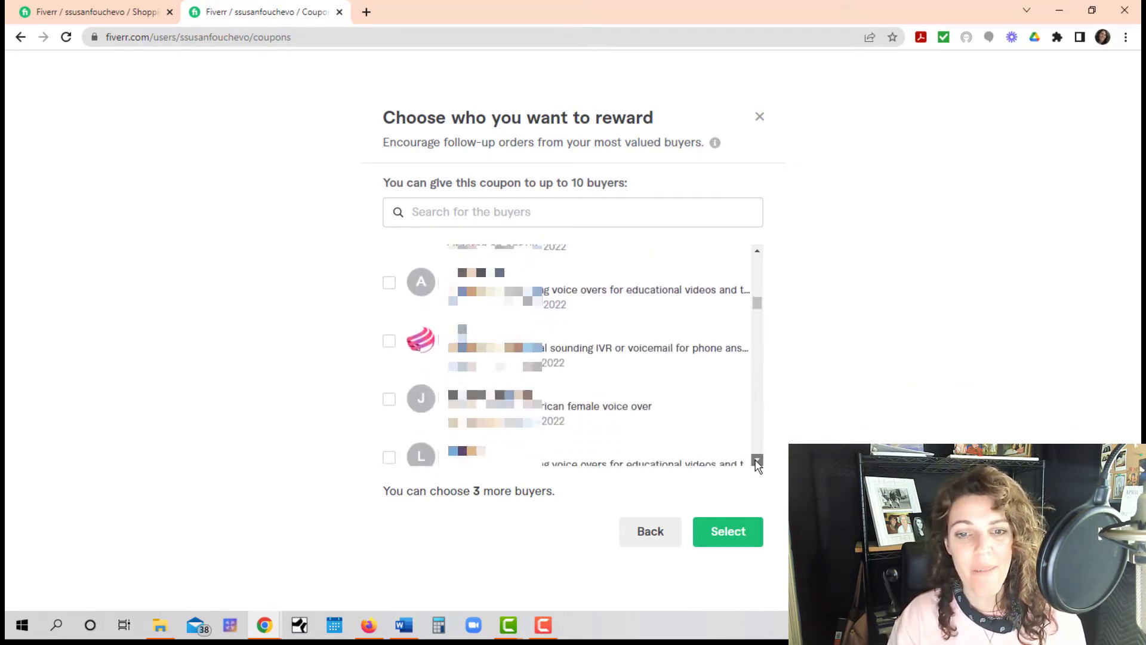
{"action": "left_click", "coordinate": [756, 461]}
{"action": "left_click", "coordinate": [757, 460]}
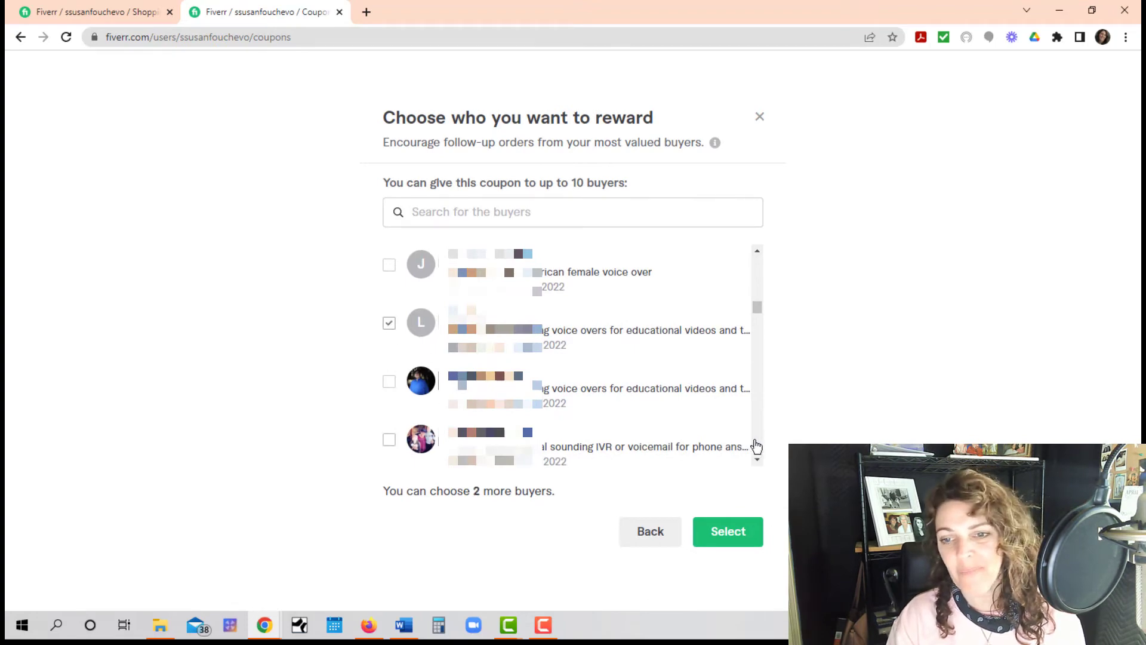
{"action": "left_click", "coordinate": [758, 463]}
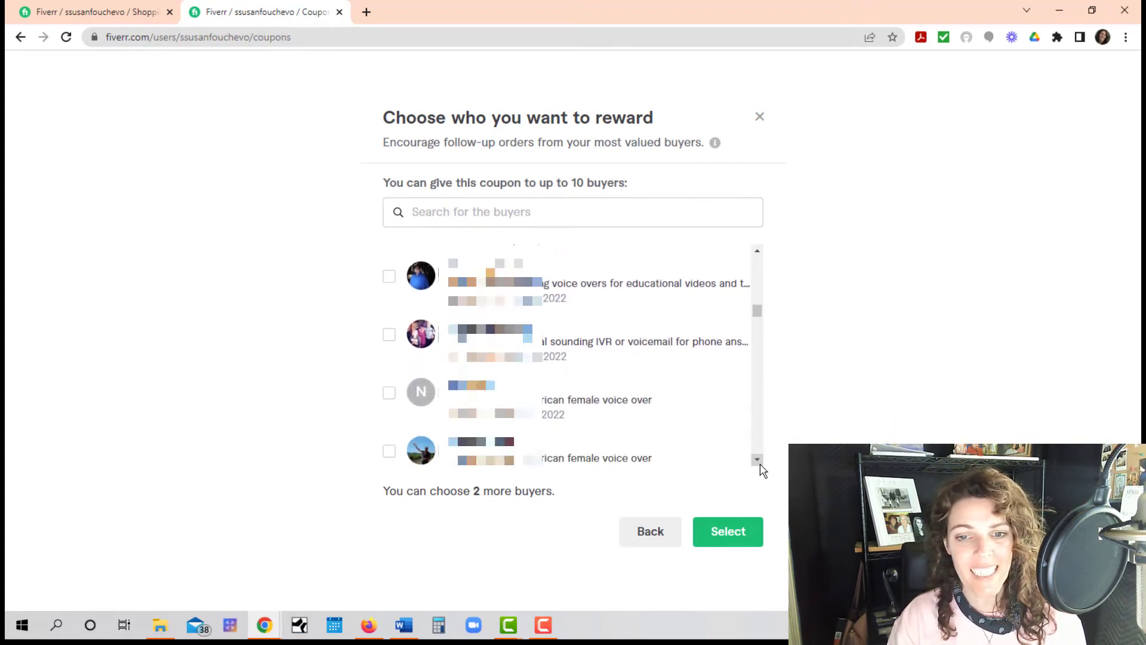
{"action": "left_click", "coordinate": [759, 462]}
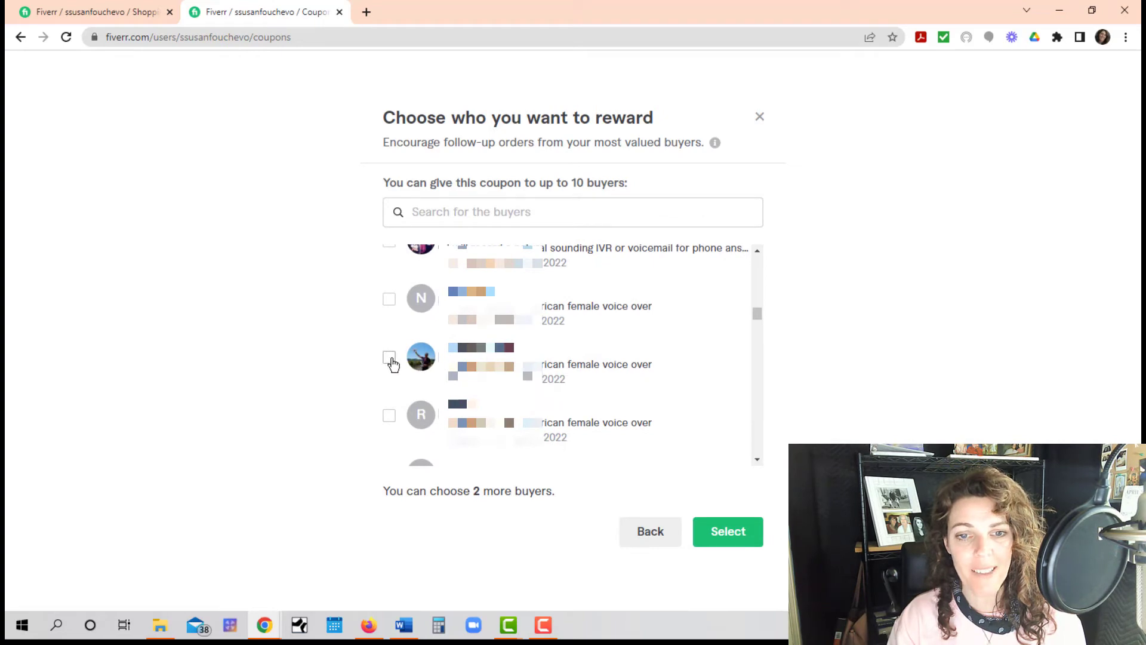
{"action": "left_click", "coordinate": [392, 358]}
{"action": "left_click", "coordinate": [389, 422]}
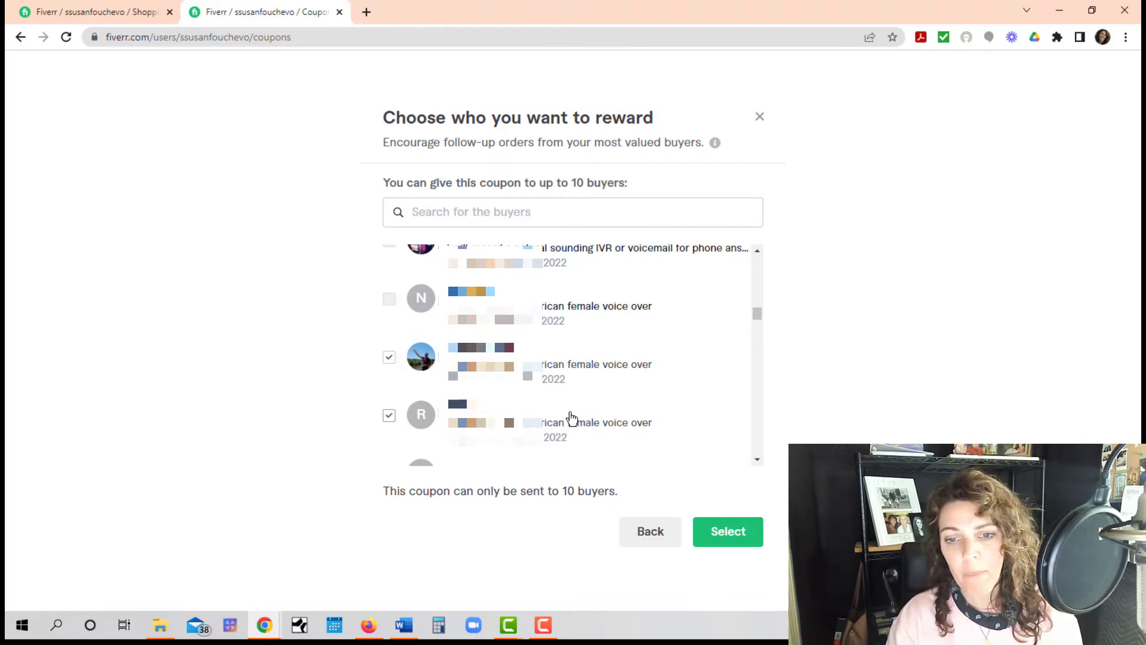
{"action": "left_click", "coordinate": [742, 536]}
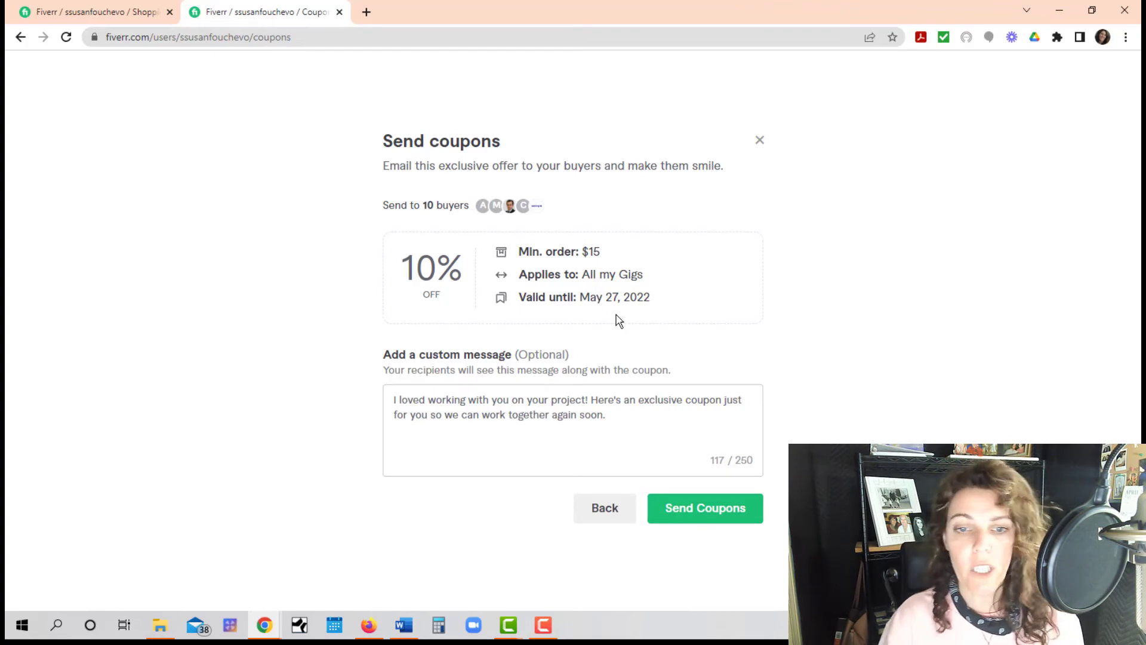
Rewrite the message as a thank-you noting 10% off all gigs until May 27, removing the stray 'an'
{"action": "left_click", "coordinate": [631, 423]}
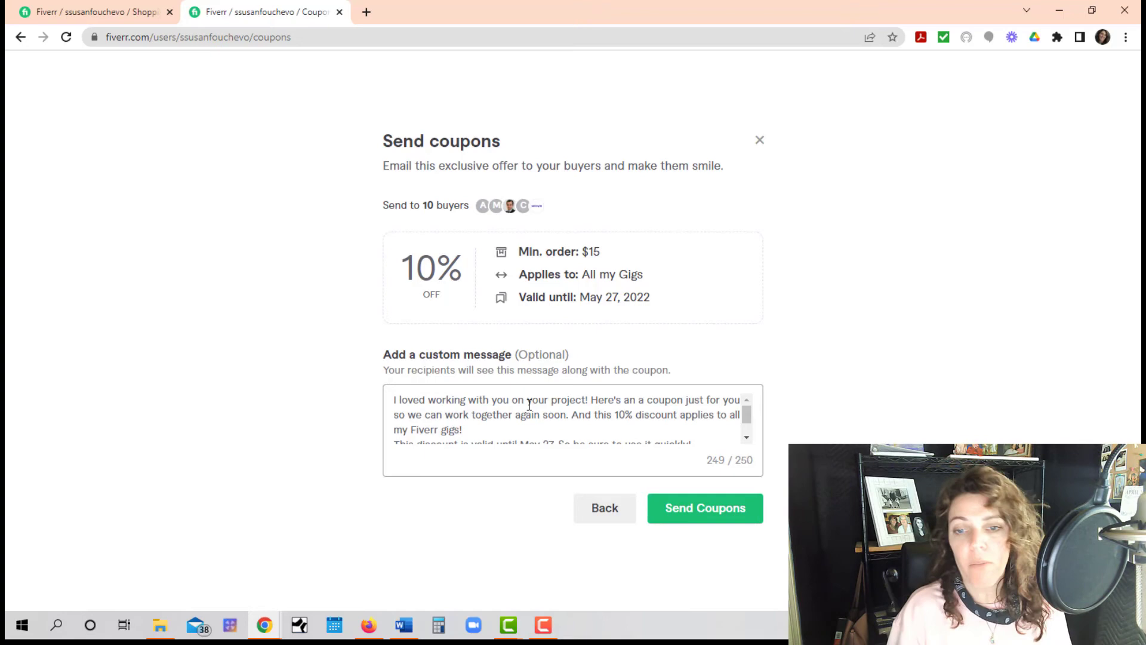
{"action": "left_click", "coordinate": [634, 400]}
{"action": "key", "text": "BackSpace"}
{"action": "key", "text": "BackSpace"}
{"action": "key", "text": "BackSpace"}
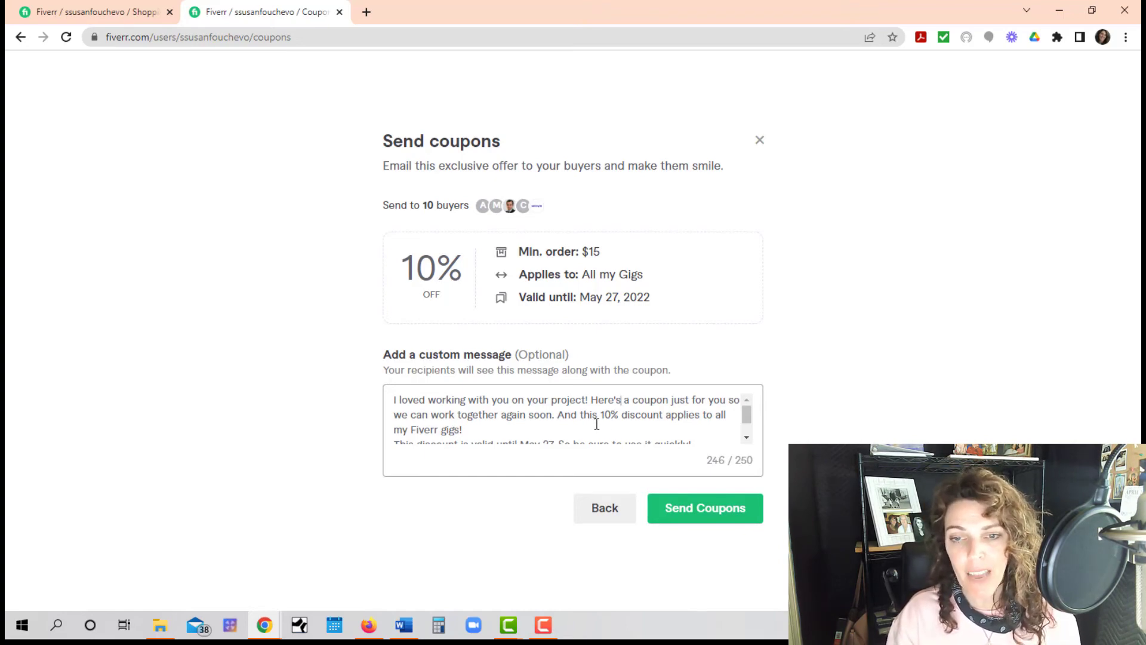
{"action": "scroll", "coordinate": [612, 416], "scroll_direction": "down", "scroll_amount": 1}
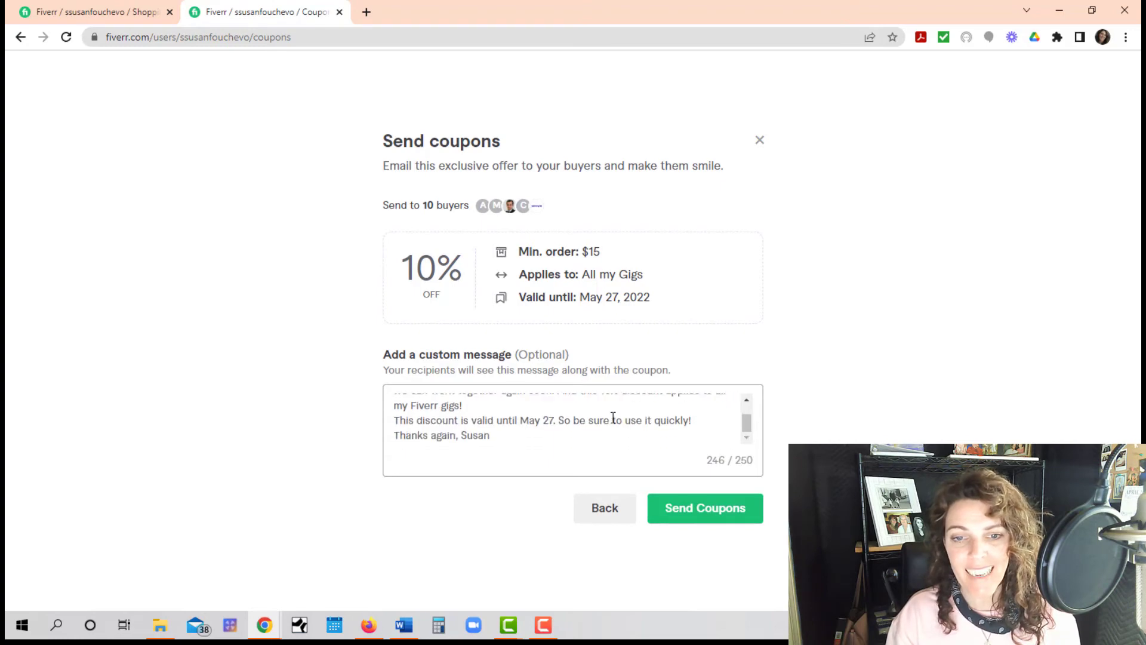